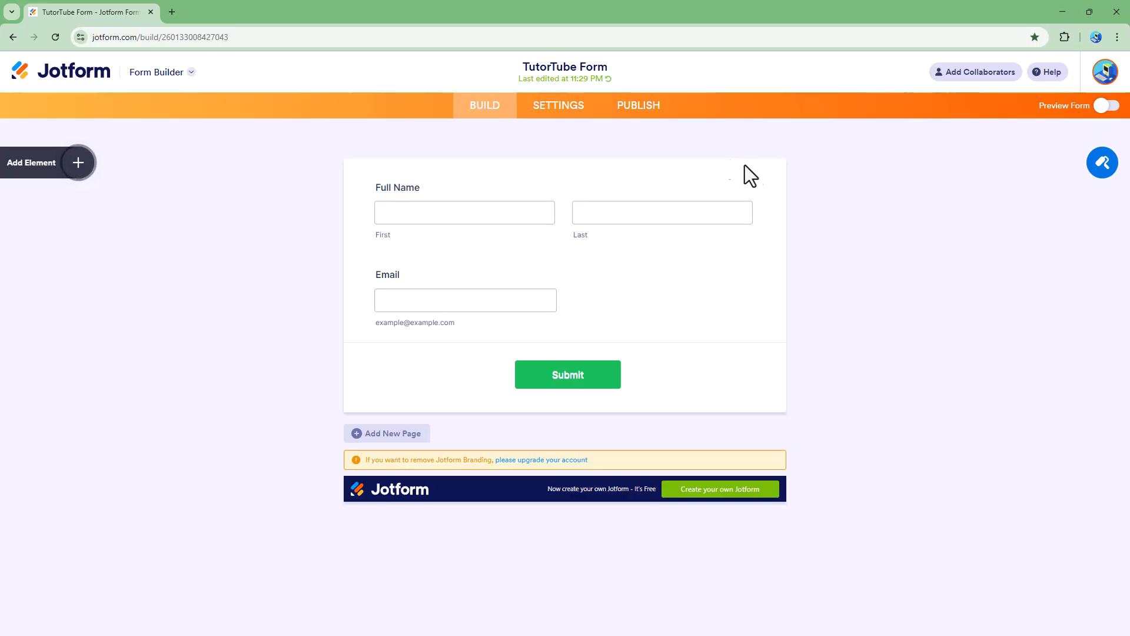
# - Review the Full Name and Email fields, then go to the TutorTube Form's Form Settings page
pyautogui.click(428, 293)
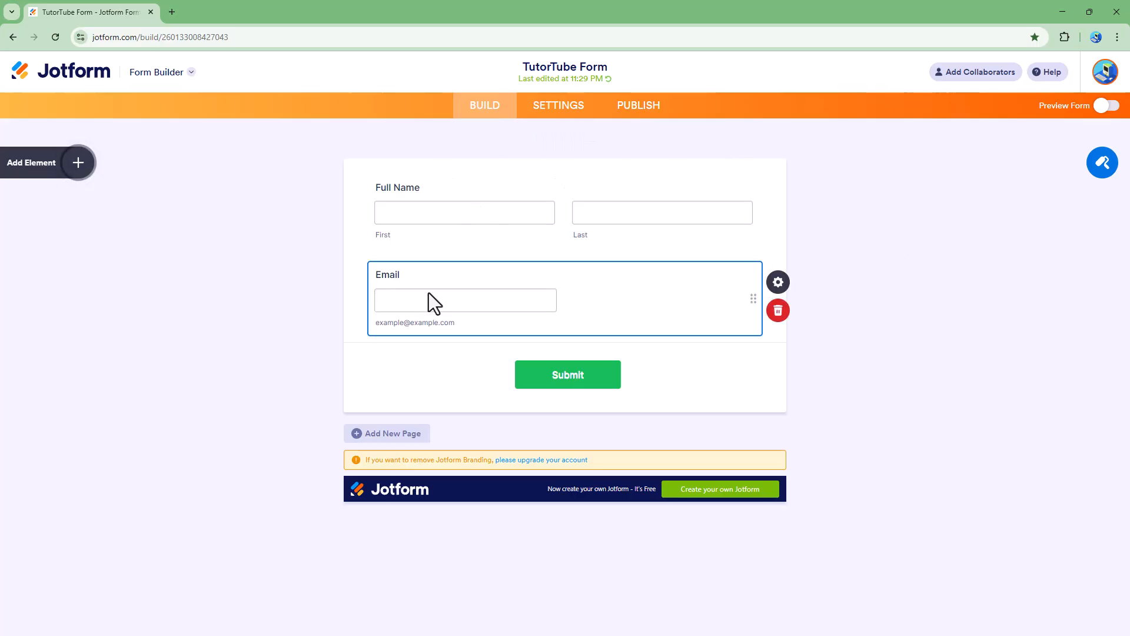
pyautogui.click(308, 286)
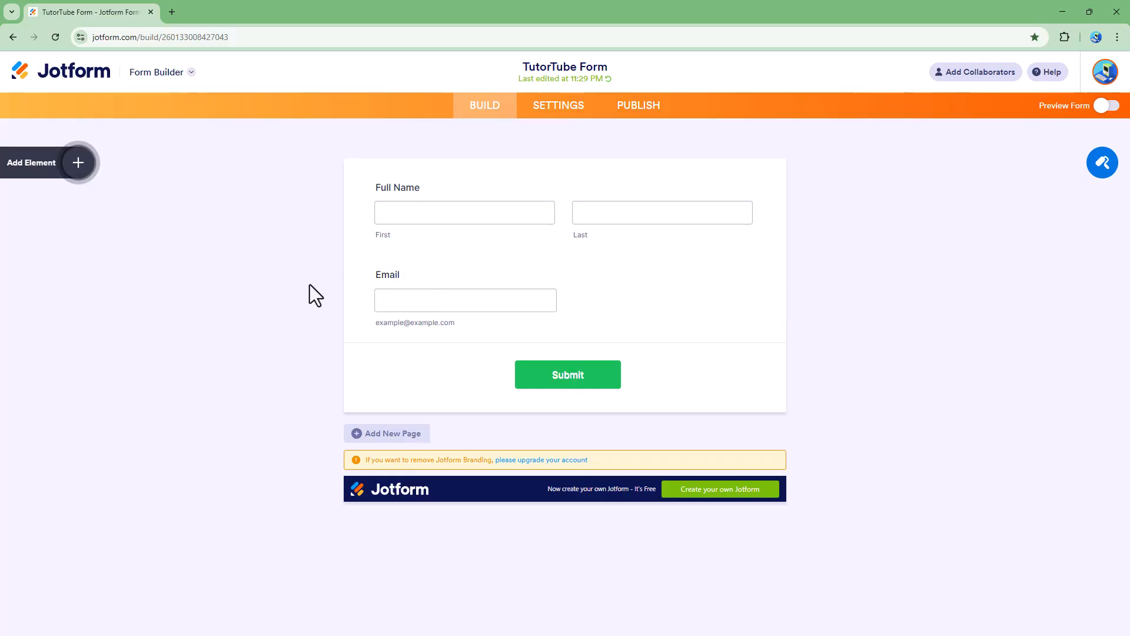
pyautogui.click(78, 166)
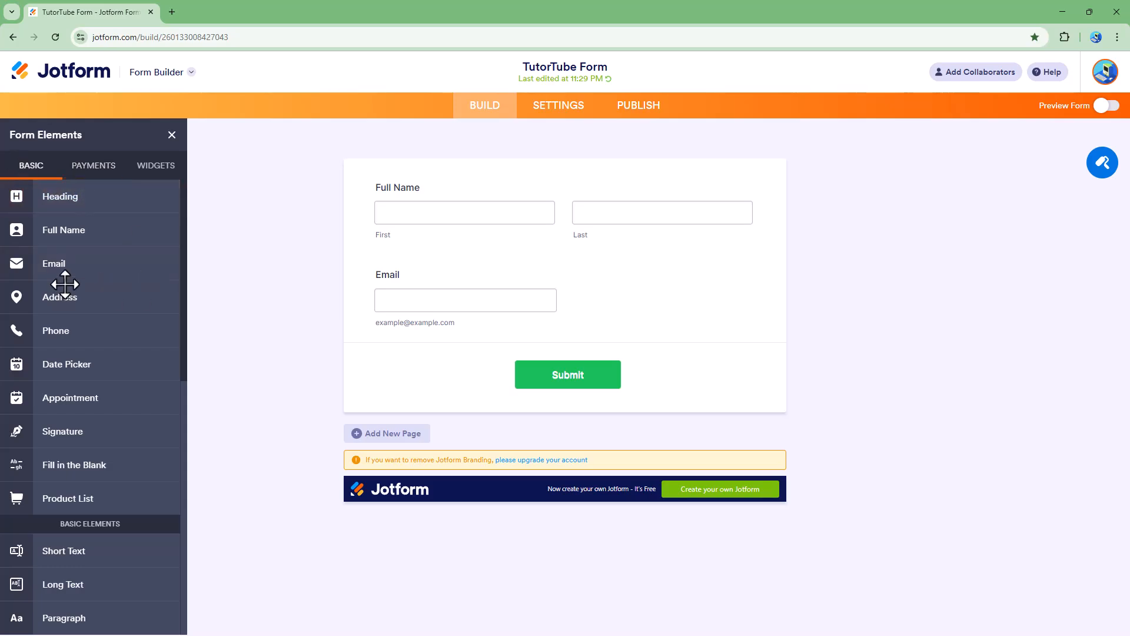
pyautogui.click(172, 135)
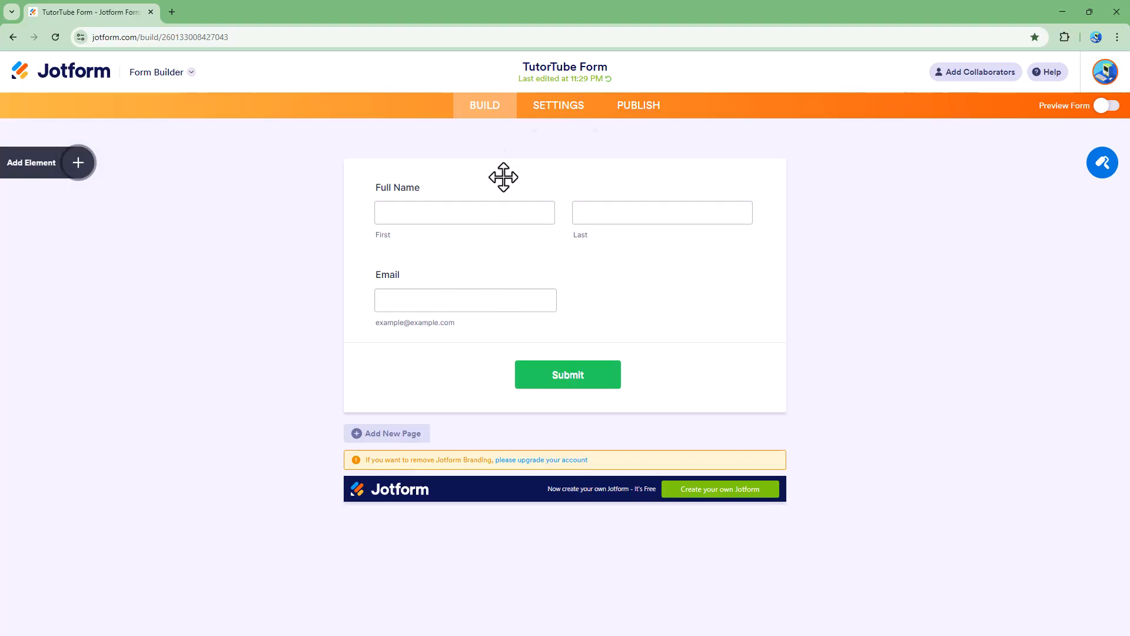
pyautogui.click(545, 111)
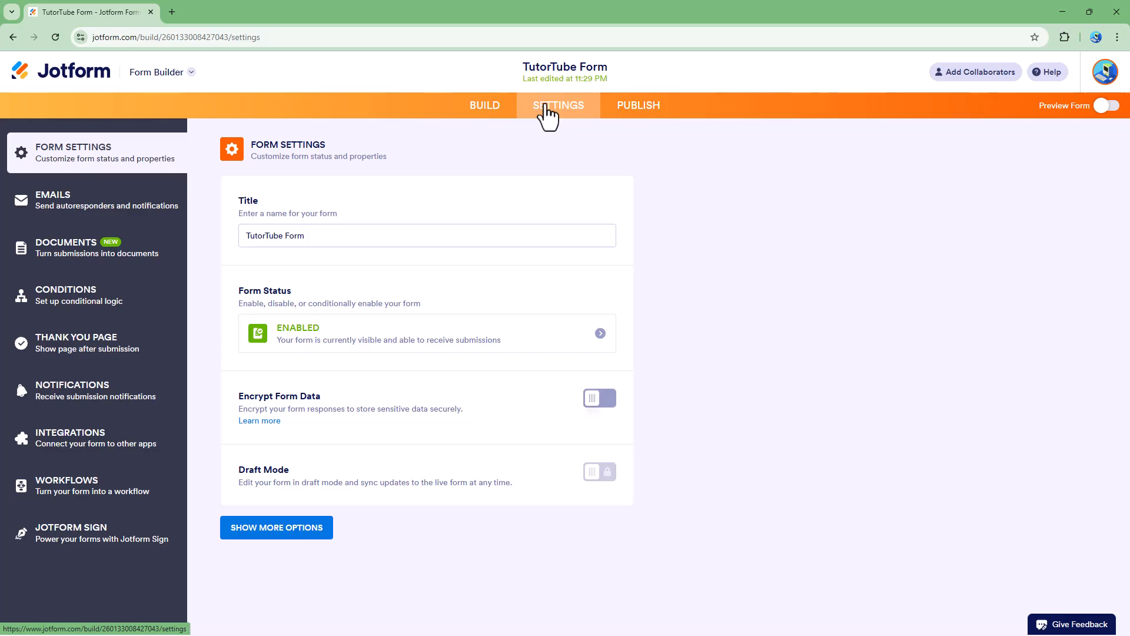
# - Create a new Autoresponder 1 email from the form's Emails settings
pyautogui.click(71, 204)
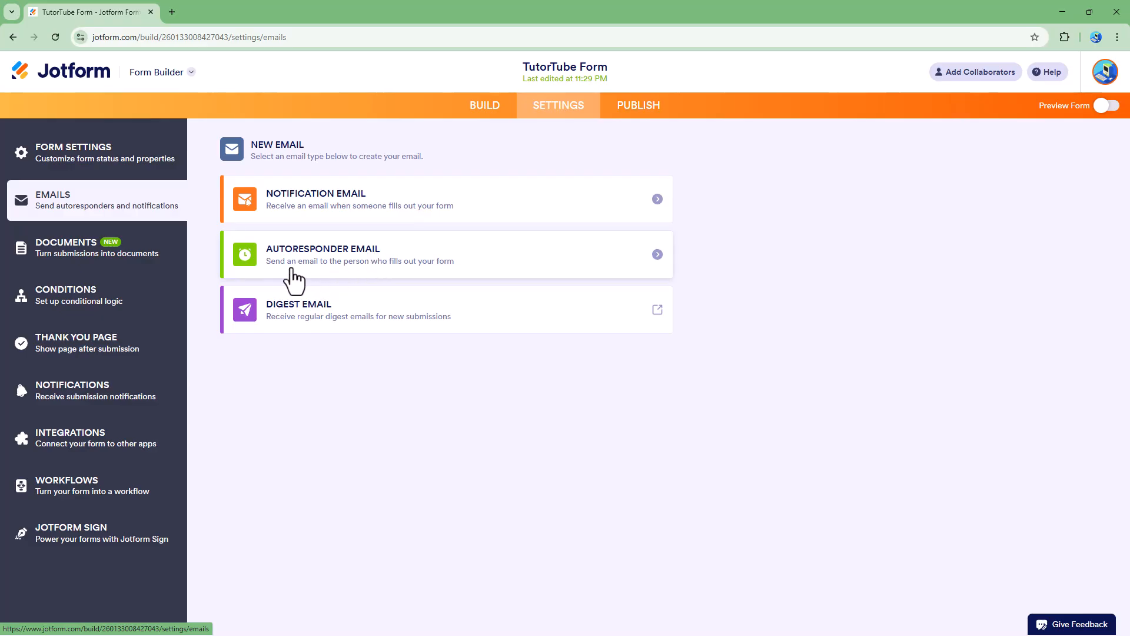
pyautogui.click(506, 284)
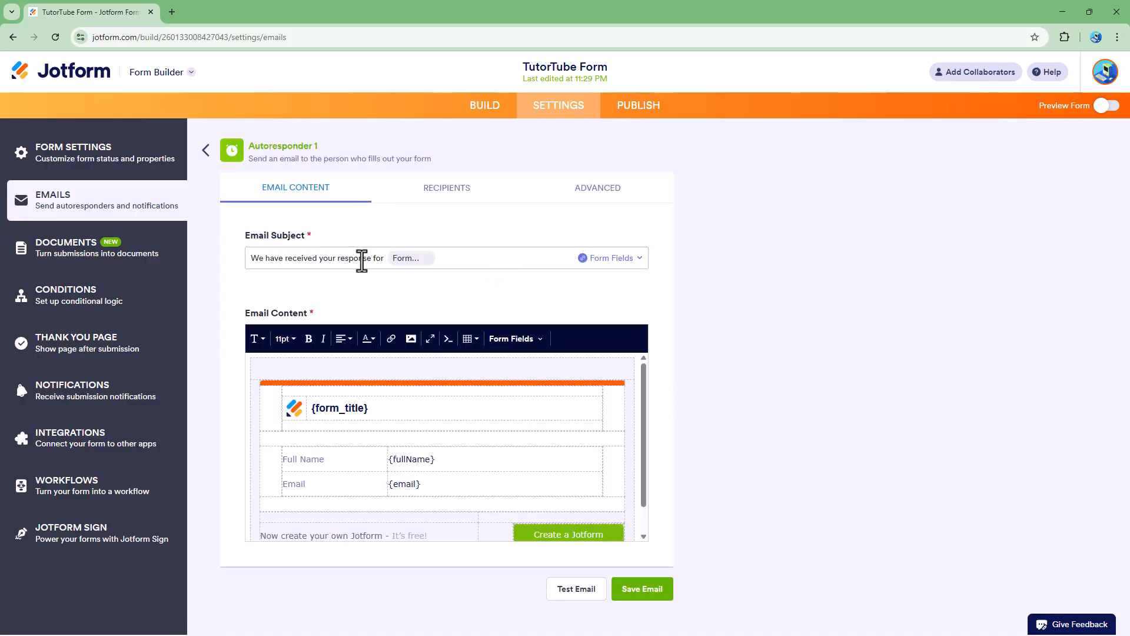
# - Replace 'for' with 'regarding' in the autoresponder's email subject
pyautogui.click(318, 259)
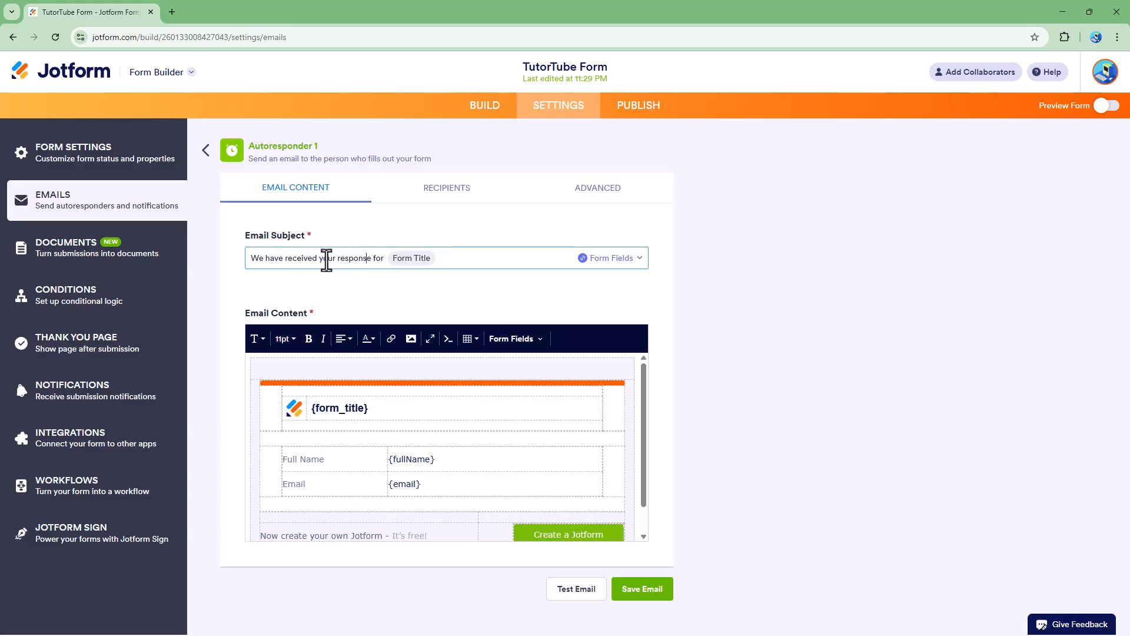
pyautogui.moveTo(386, 259); pyautogui.dragTo(373, 260)
pyautogui.write('regarsding')
pyautogui.press('Left')
pyautogui.press('Left')
pyautogui.press('Left')
pyautogui.press('BackSpace')
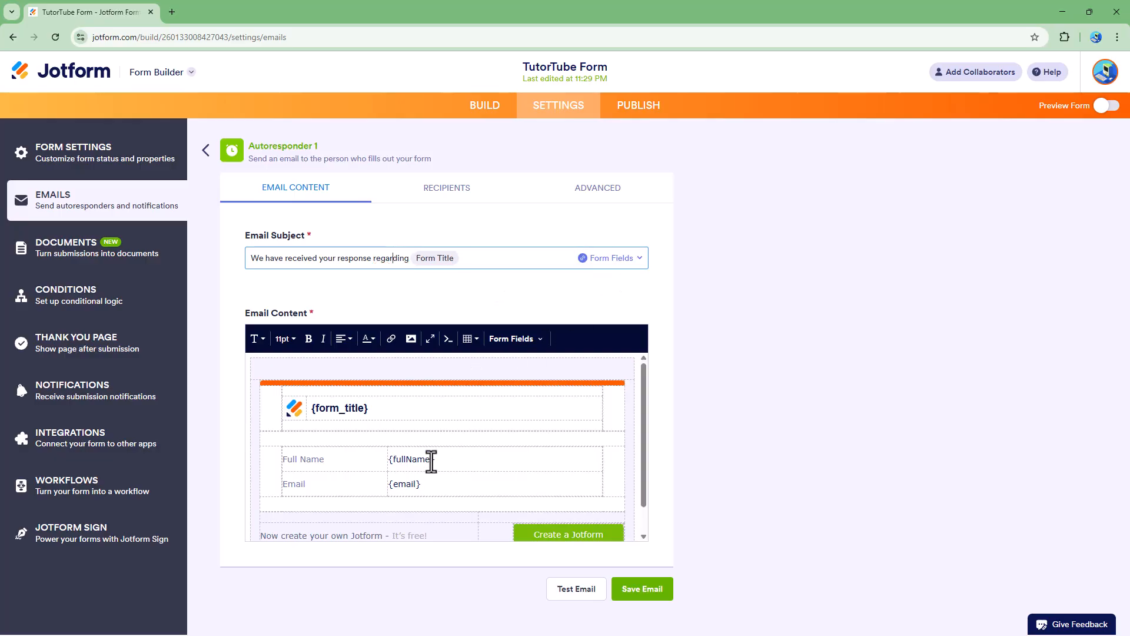
# - Add the line 'The information you filled are as follows' above the Full Name table
pyautogui.click(328, 409)
pyautogui.click(289, 405)
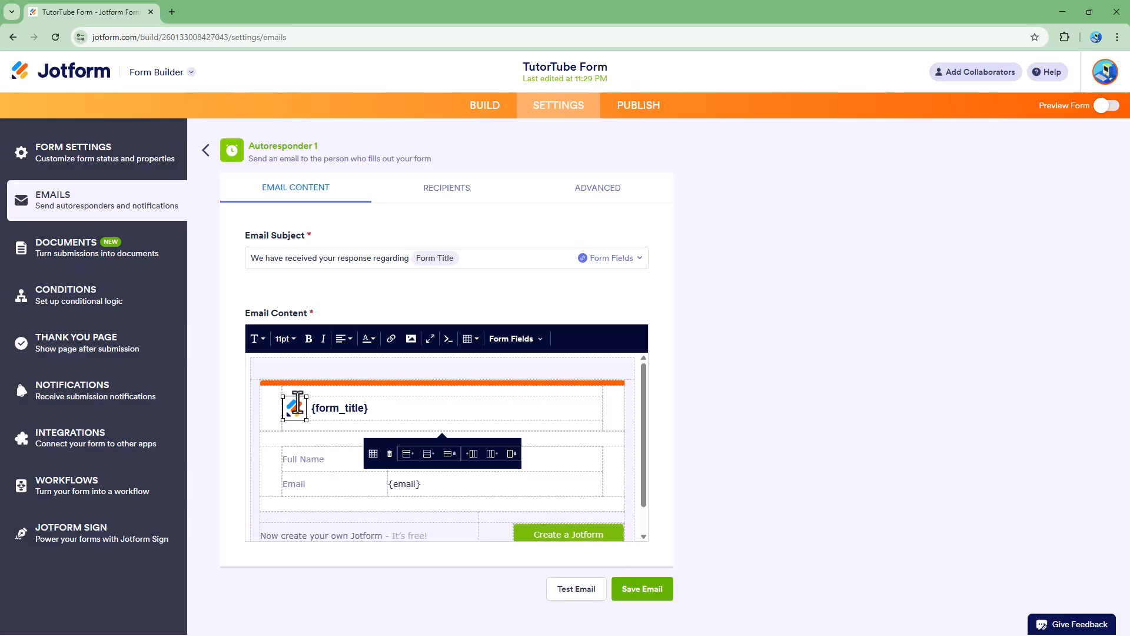
pyautogui.click(302, 402)
pyautogui.click(295, 413)
pyautogui.click(304, 413)
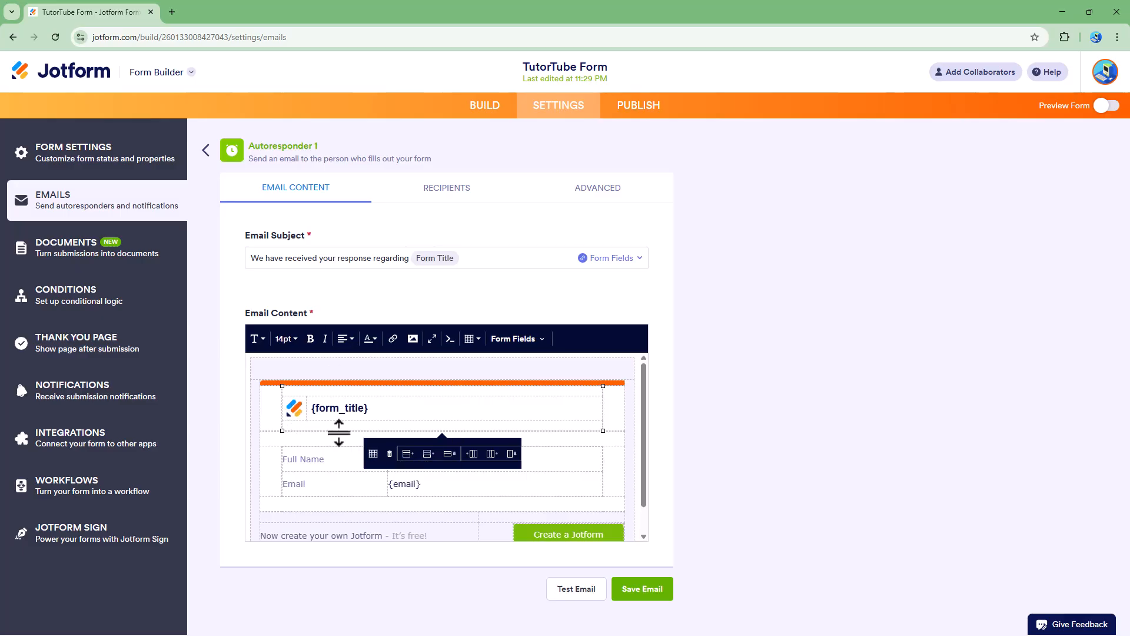
pyautogui.click(309, 442)
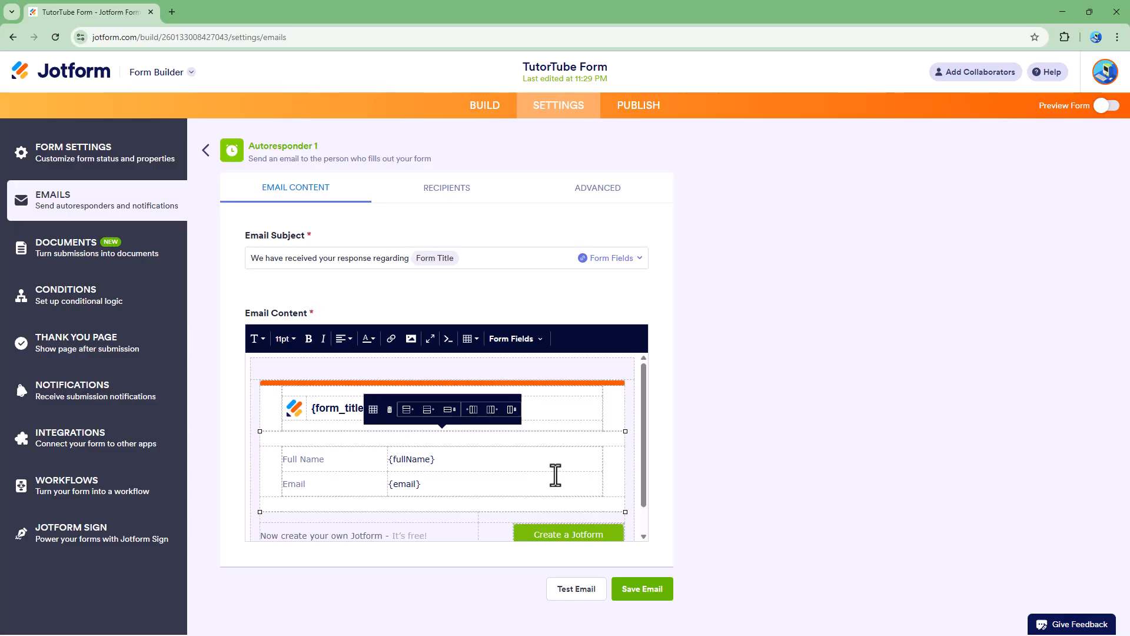
pyautogui.press('Return')
pyautogui.write('The information you filled are as follows')
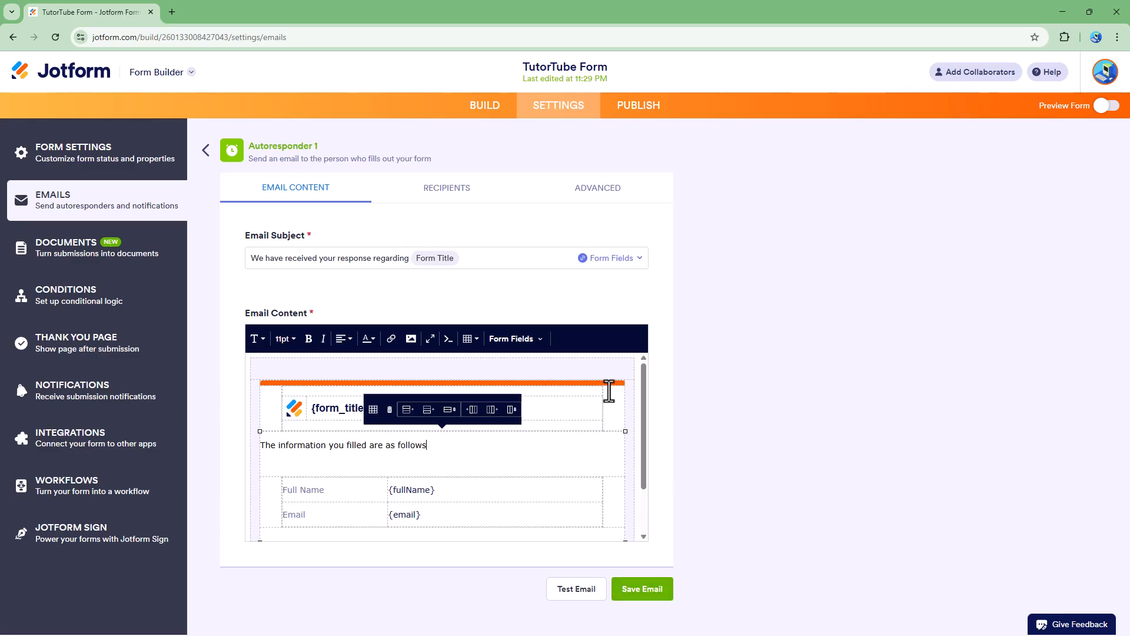
pyautogui.click(457, 192)
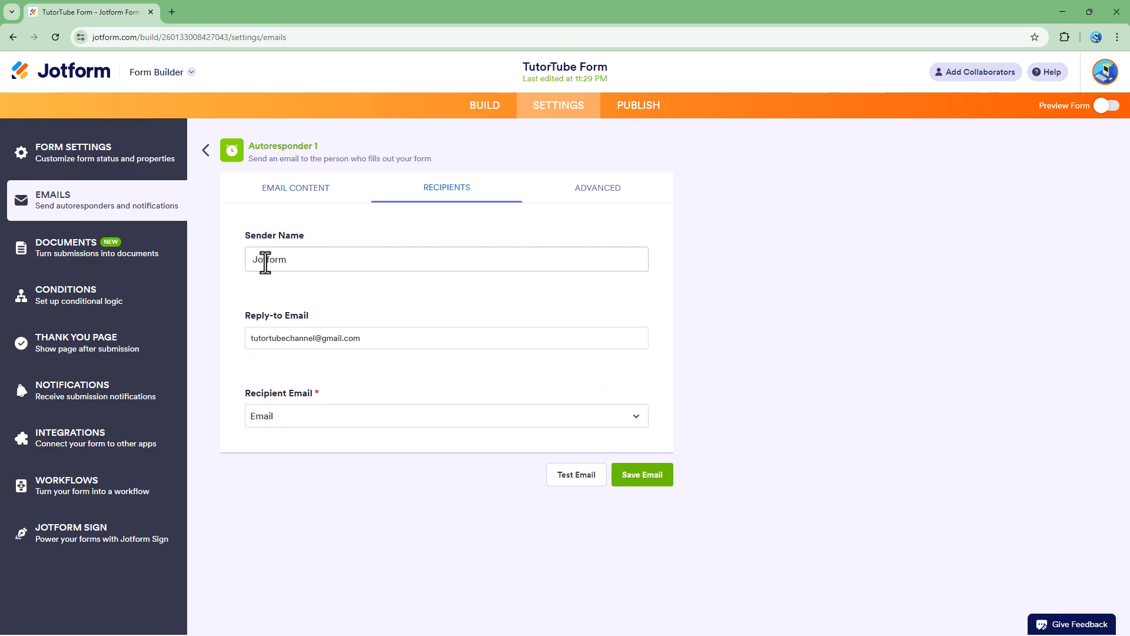
# - Prefix the autoresponder's sender name with 'TutorTube'
pyautogui.moveTo(331, 262); pyautogui.dragTo(195, 257)
pyautogui.press('Home')
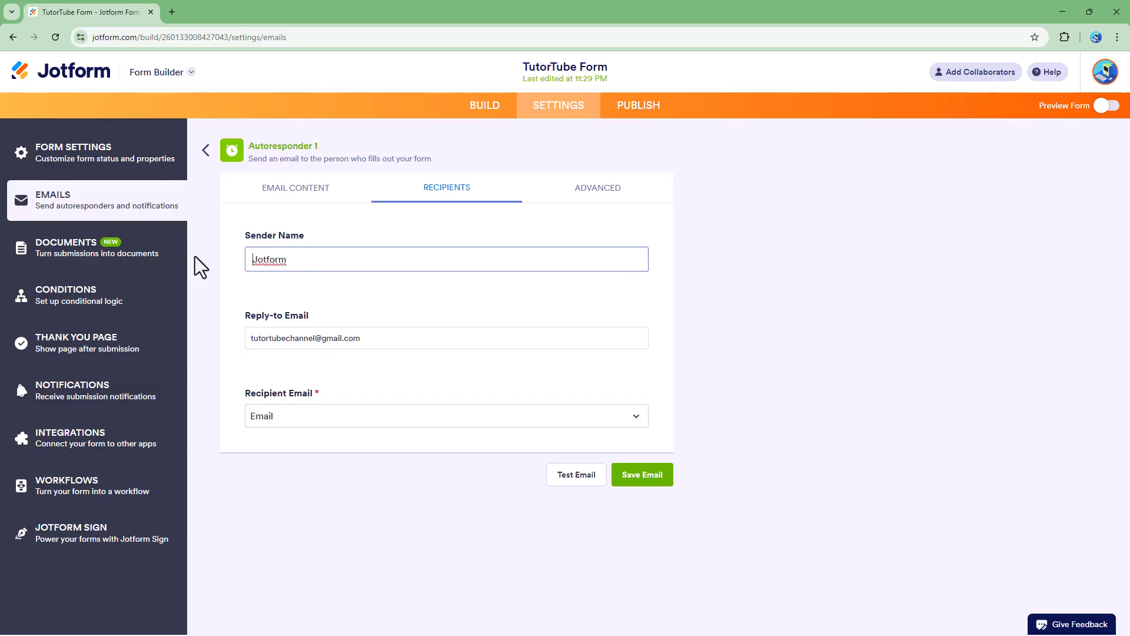
pyautogui.write('TutorTube')
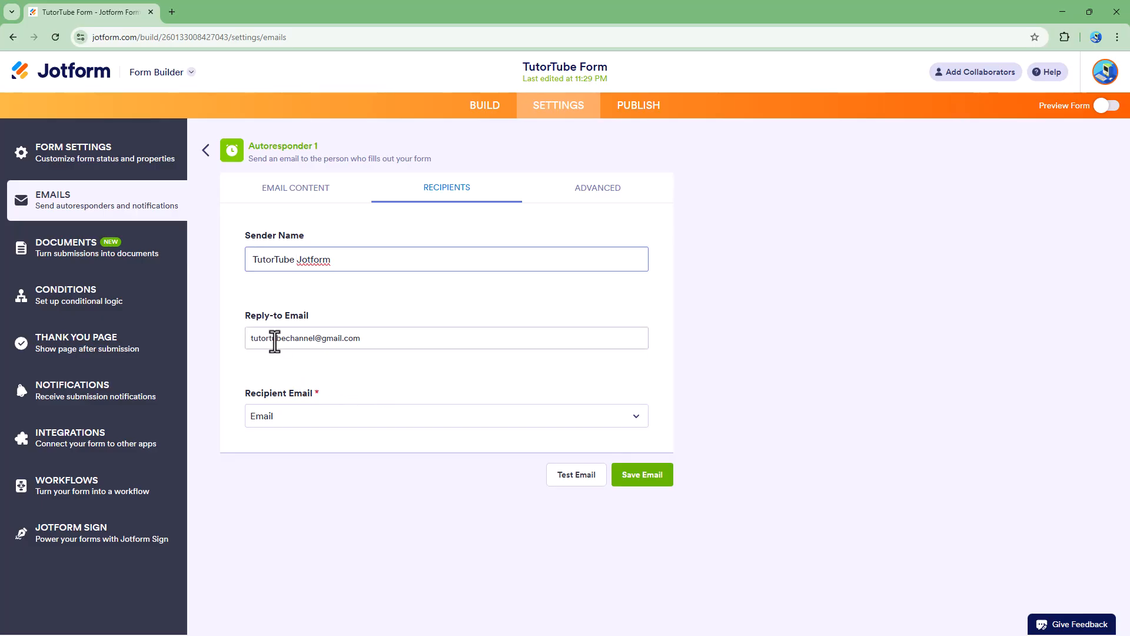
# - Keep the form's Email field as the autoresponder's recipient address
pyautogui.click(325, 339)
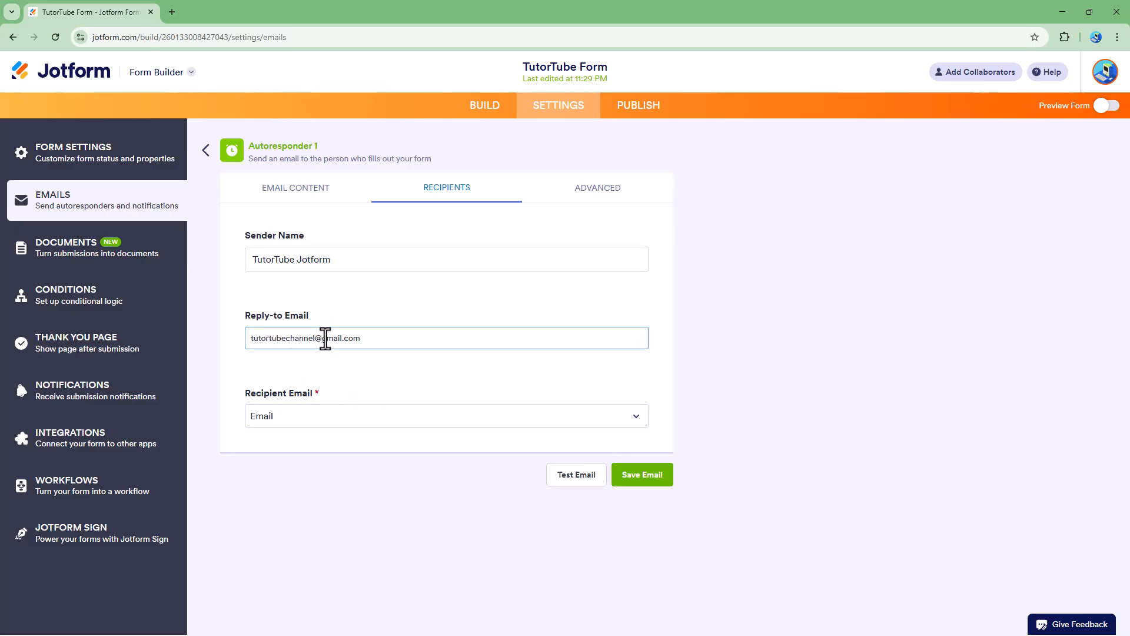
pyautogui.click(320, 417)
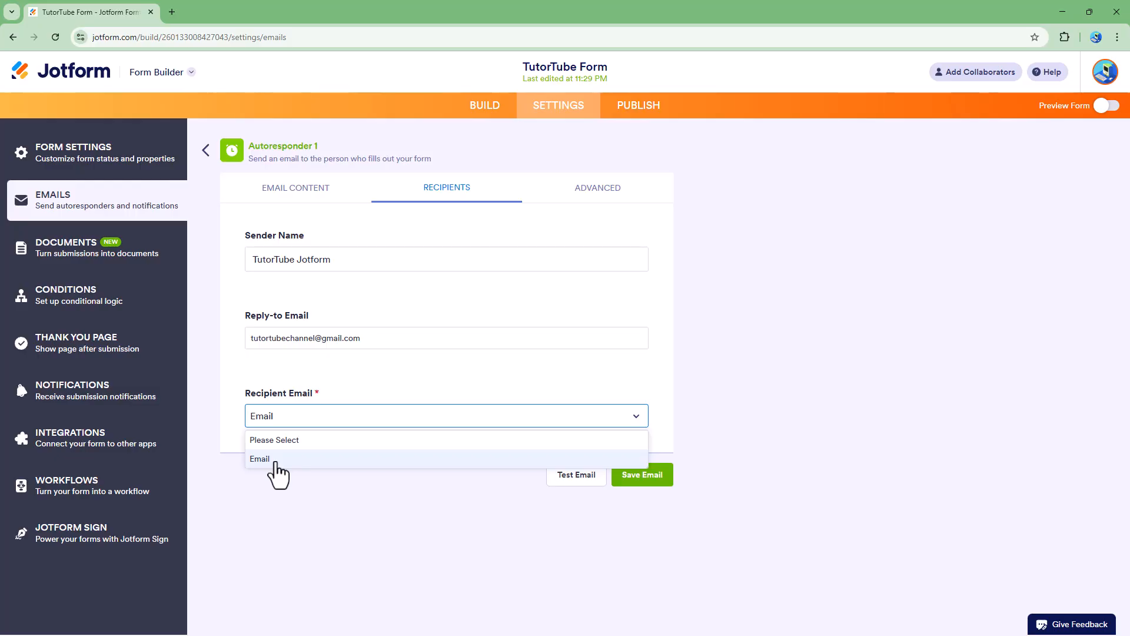
pyautogui.click(298, 463)
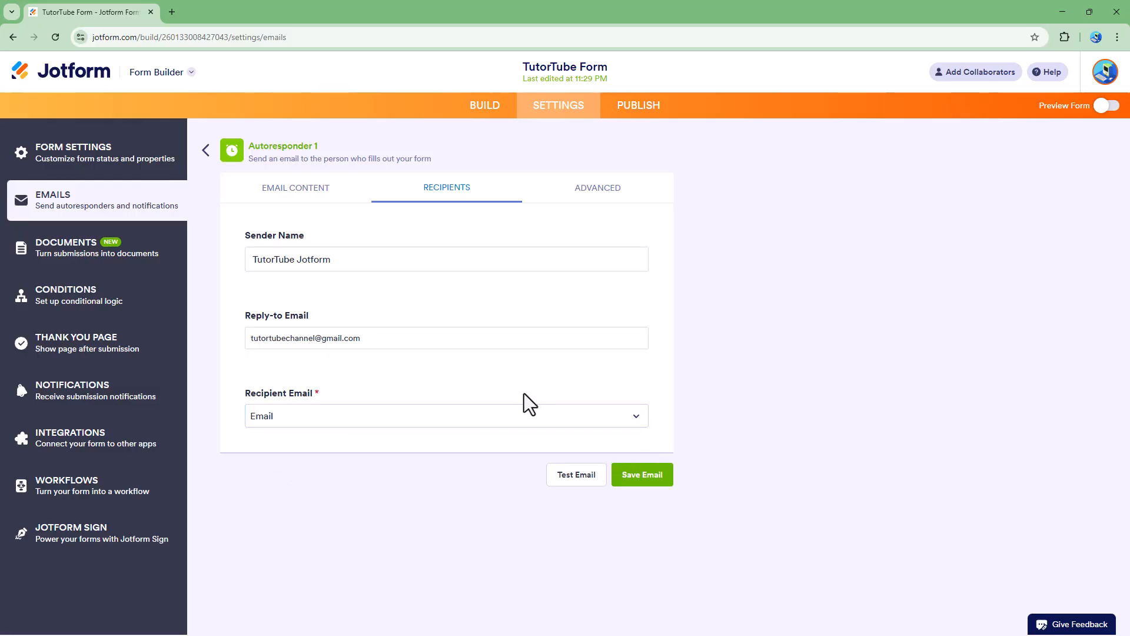
pyautogui.click(606, 194)
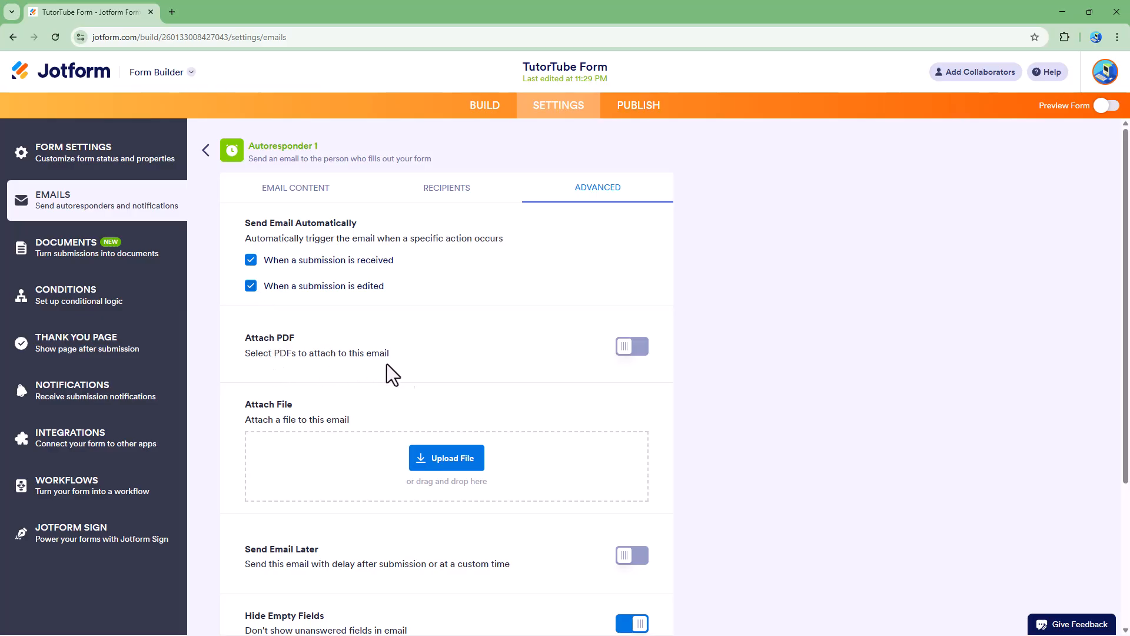
# - Try Attach PDF and Enable PDF Password, then switch both back off
pyautogui.click(632, 349)
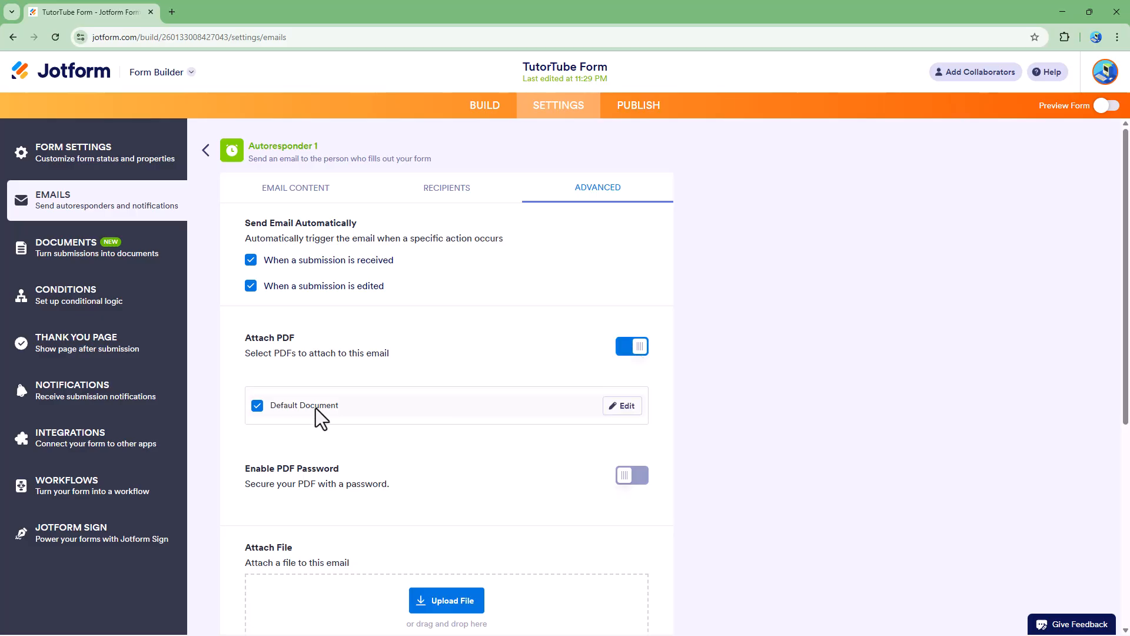
pyautogui.click(636, 481)
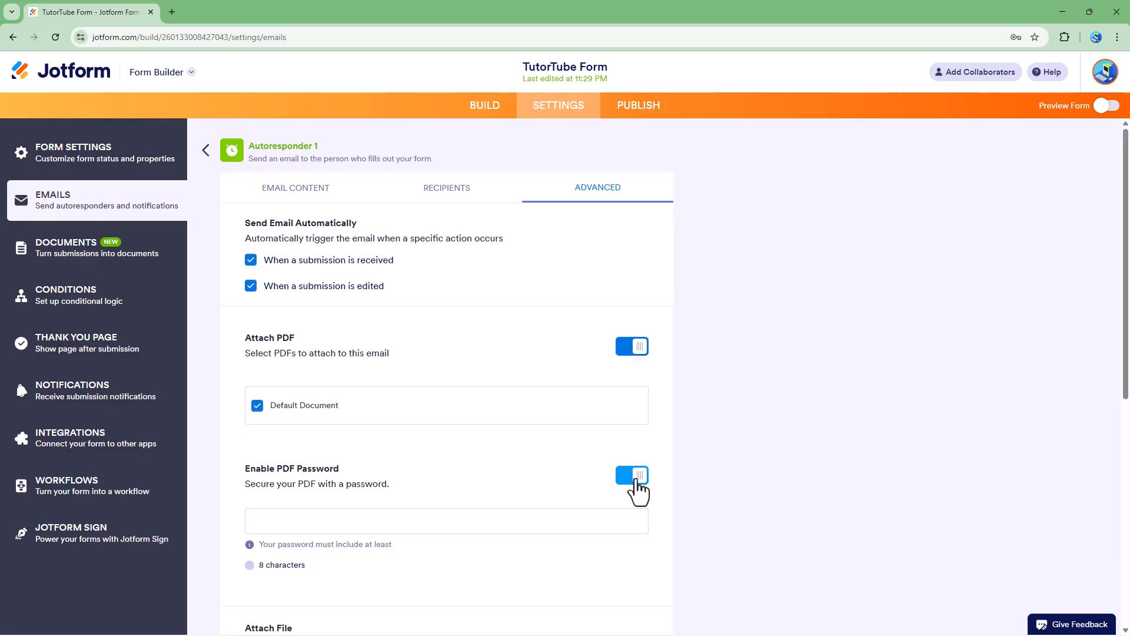
pyautogui.click(637, 481)
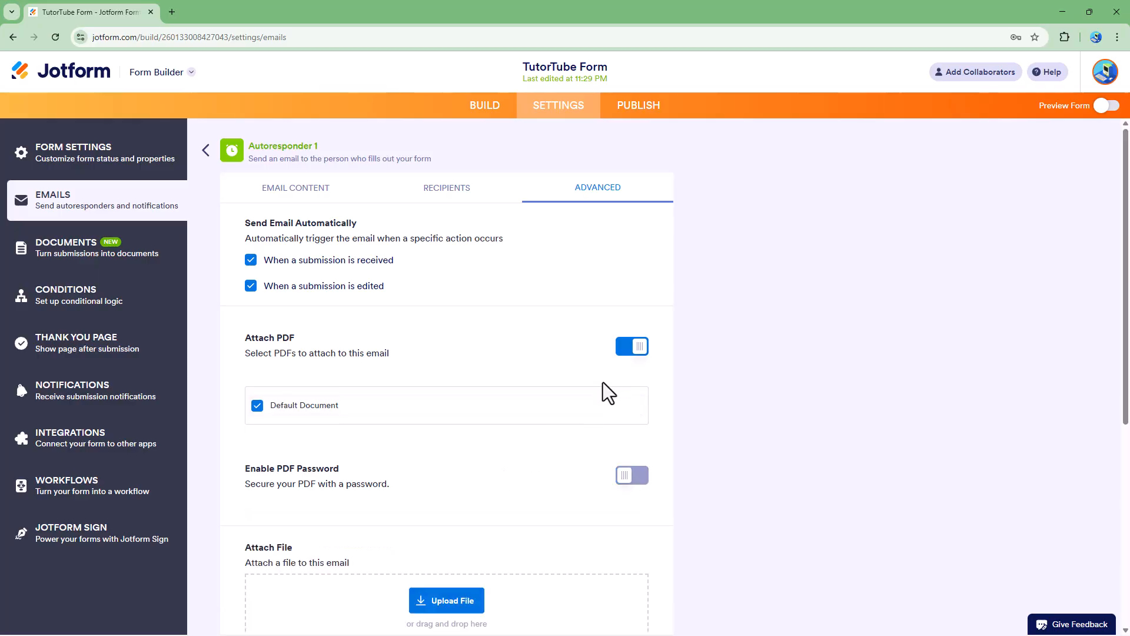
pyautogui.click(631, 350)
# - Try Send Email Later with a time delay, then turn delayed sending off
pyautogui.scroll(-3, 578, 408)
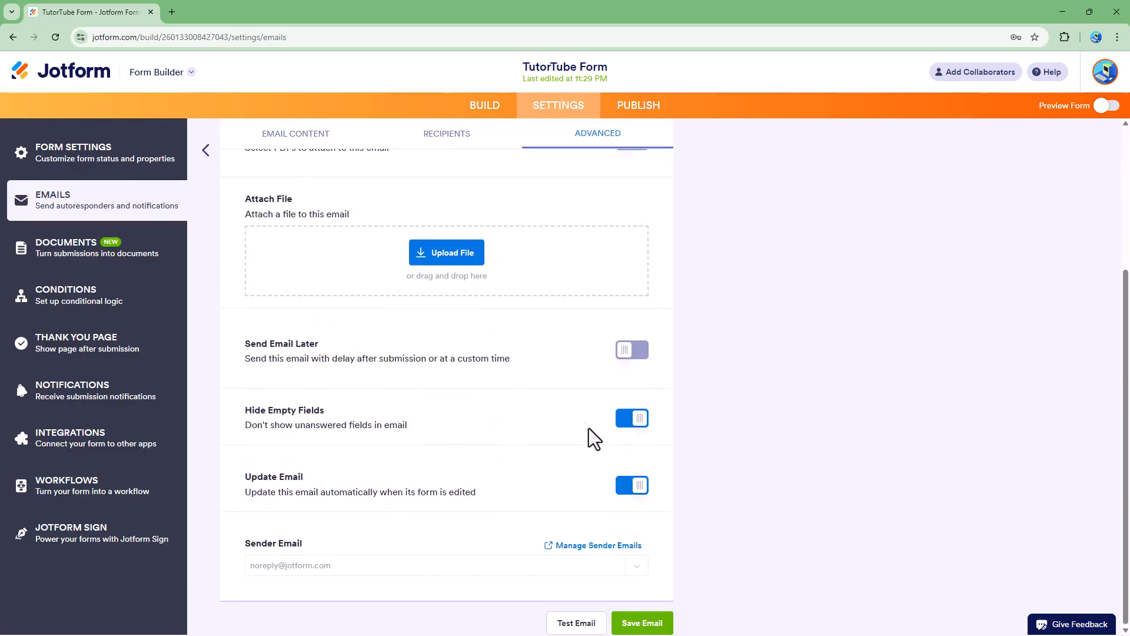
pyautogui.scroll(4, 640, 423)
pyautogui.scroll(-4, 530, 430)
pyautogui.click(632, 350)
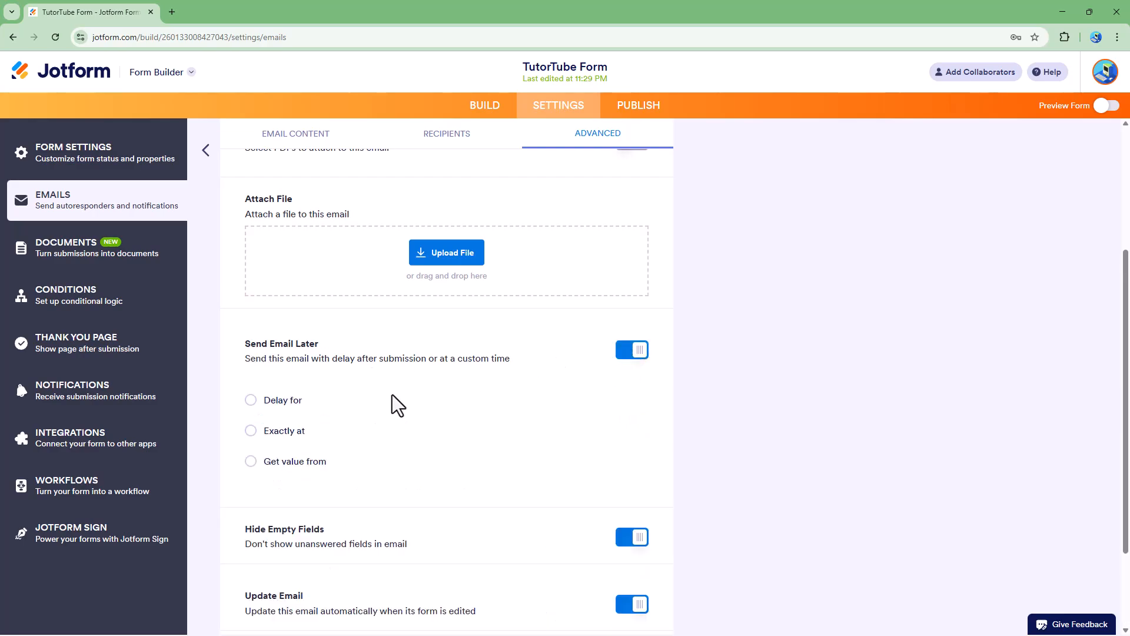
pyautogui.click(295, 403)
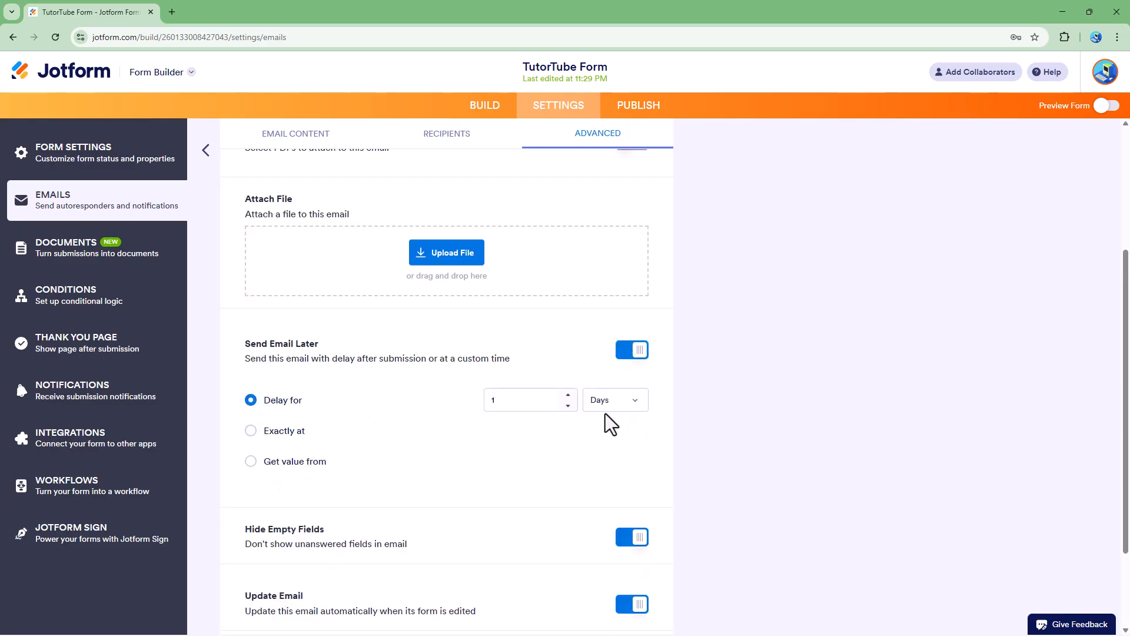
pyautogui.click(635, 353)
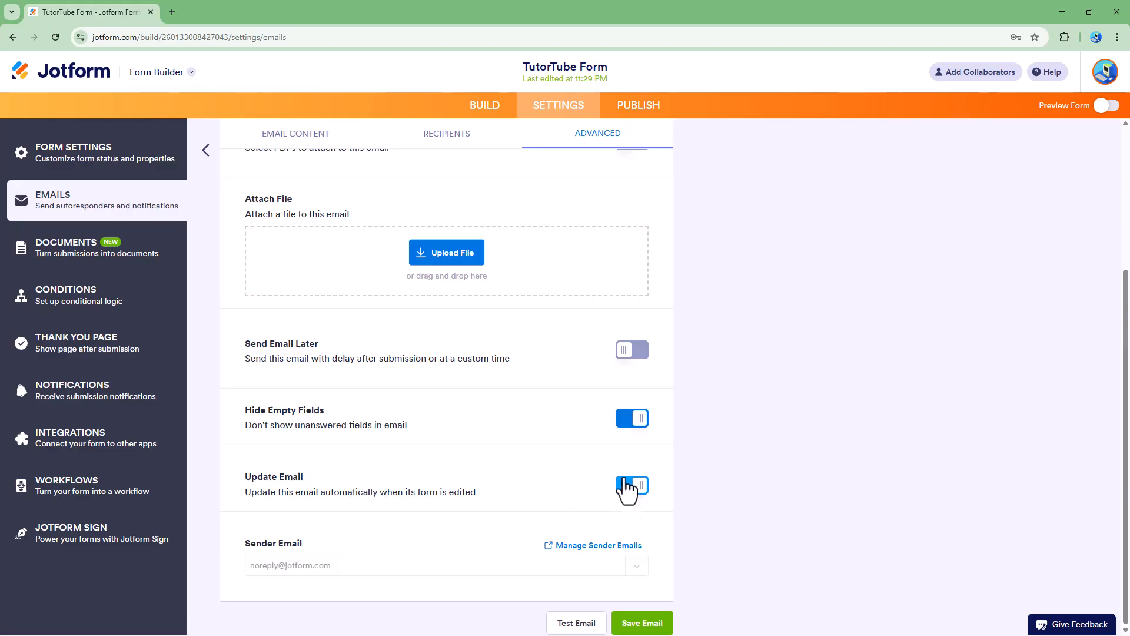
pyautogui.click(449, 137)
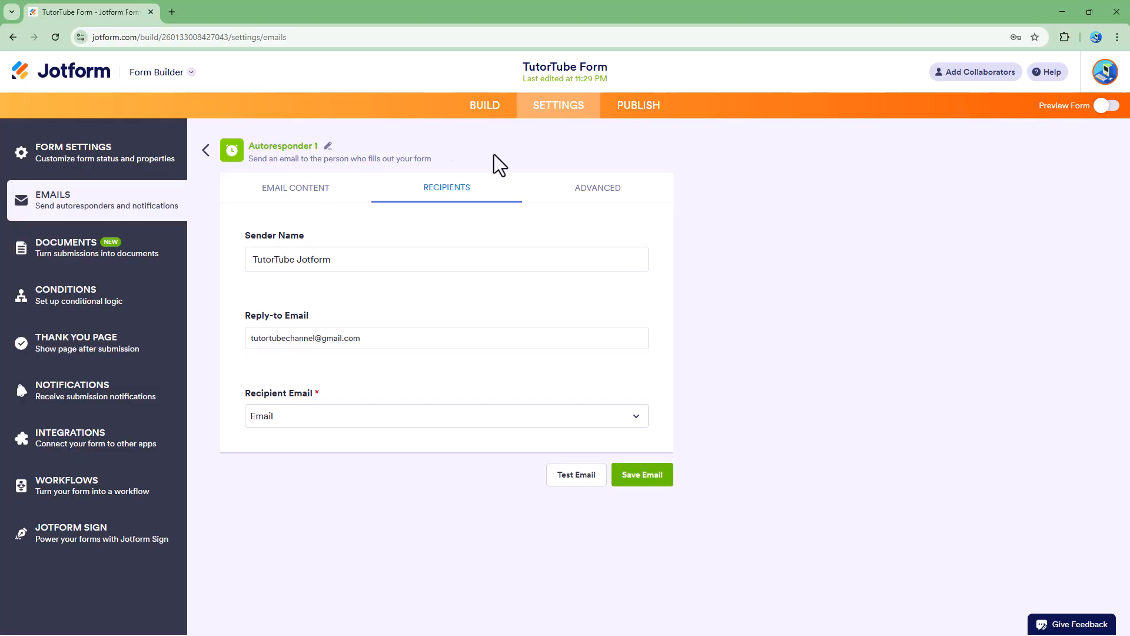
# - Save Autoresponder 1 and go to the form's Publish page
pyautogui.click(323, 195)
pyautogui.click(468, 191)
pyautogui.click(642, 475)
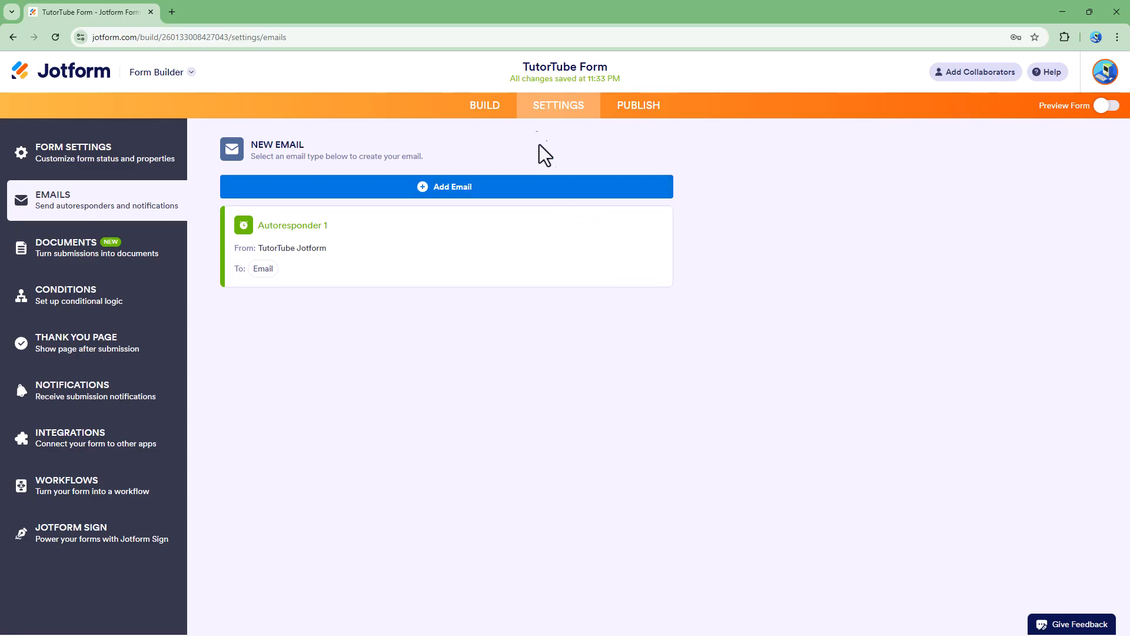
pyautogui.click(640, 112)
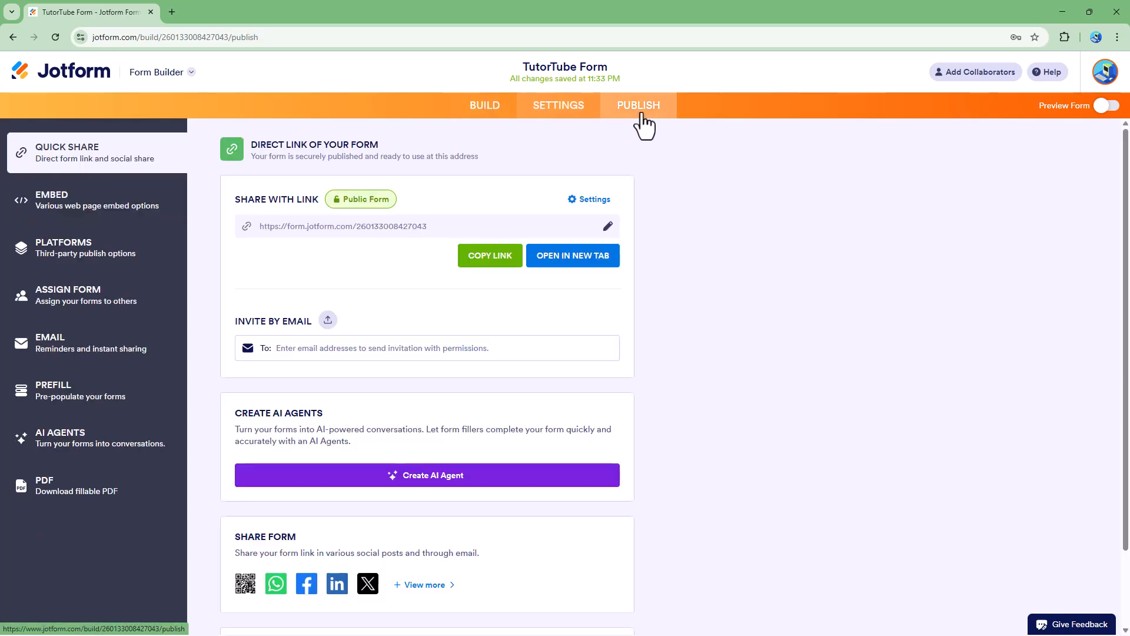
# - Submit the live TutorTube Form with a first name, last name and the channel's Gmail address, then bring Gmail forward
pyautogui.click(556, 259)
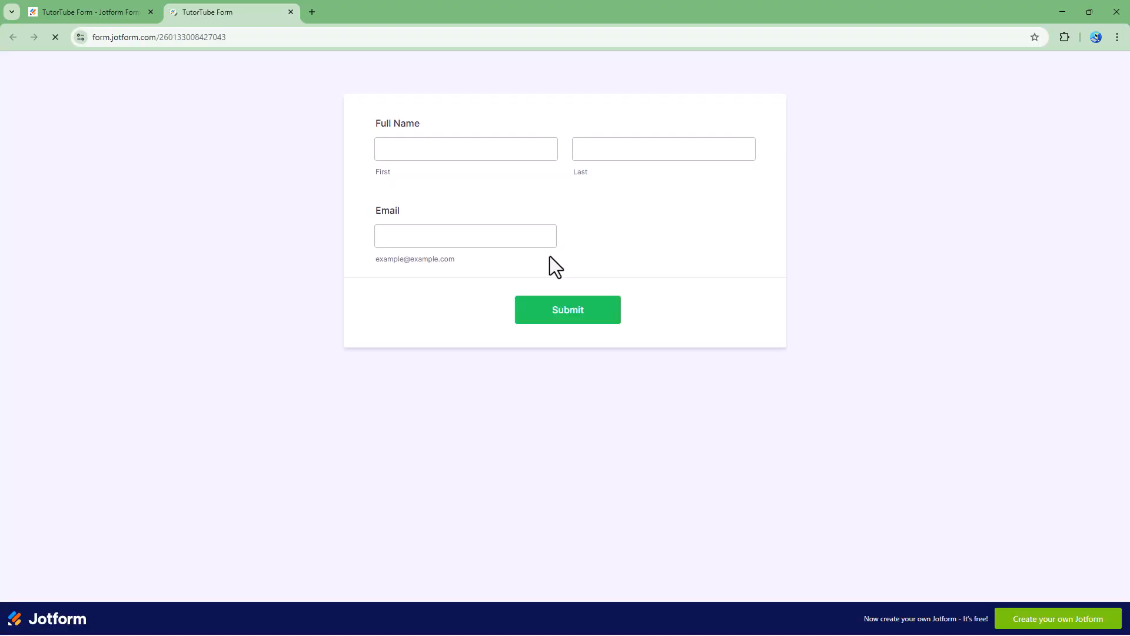
pyautogui.click(505, 141)
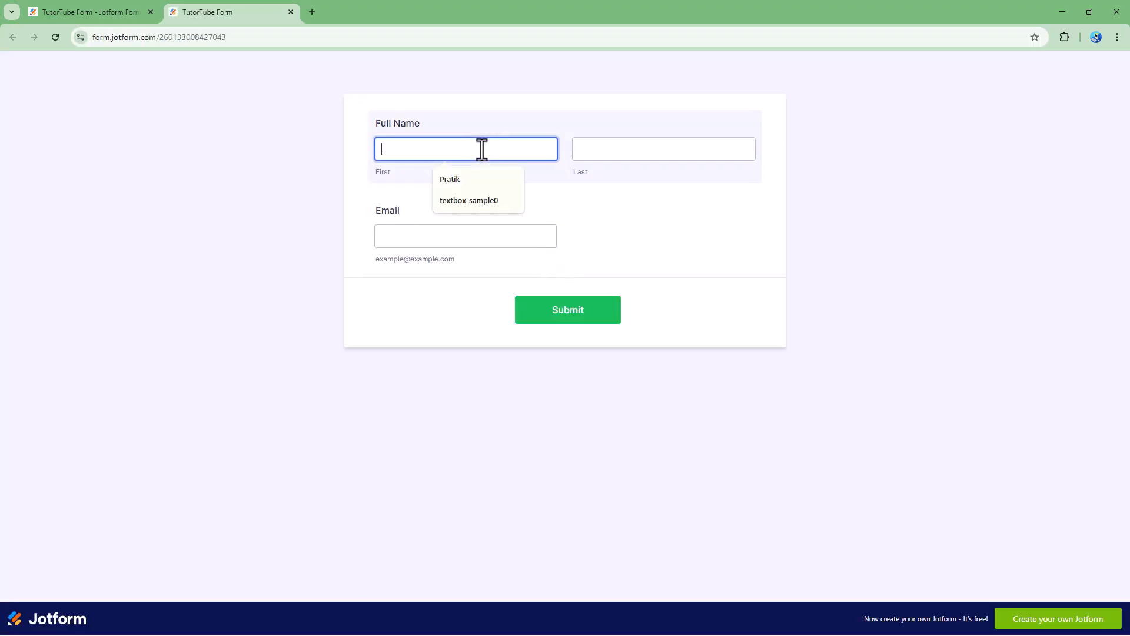
pyautogui.click(499, 181)
pyautogui.click(642, 152)
pyautogui.click(651, 182)
pyautogui.click(463, 226)
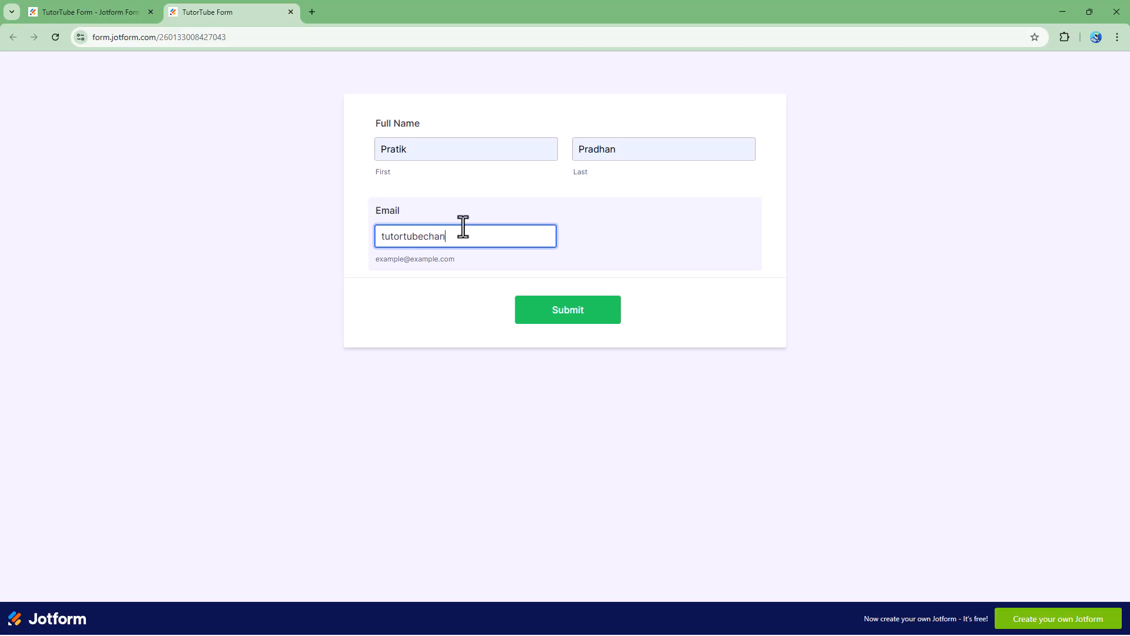
pyautogui.click(559, 304)
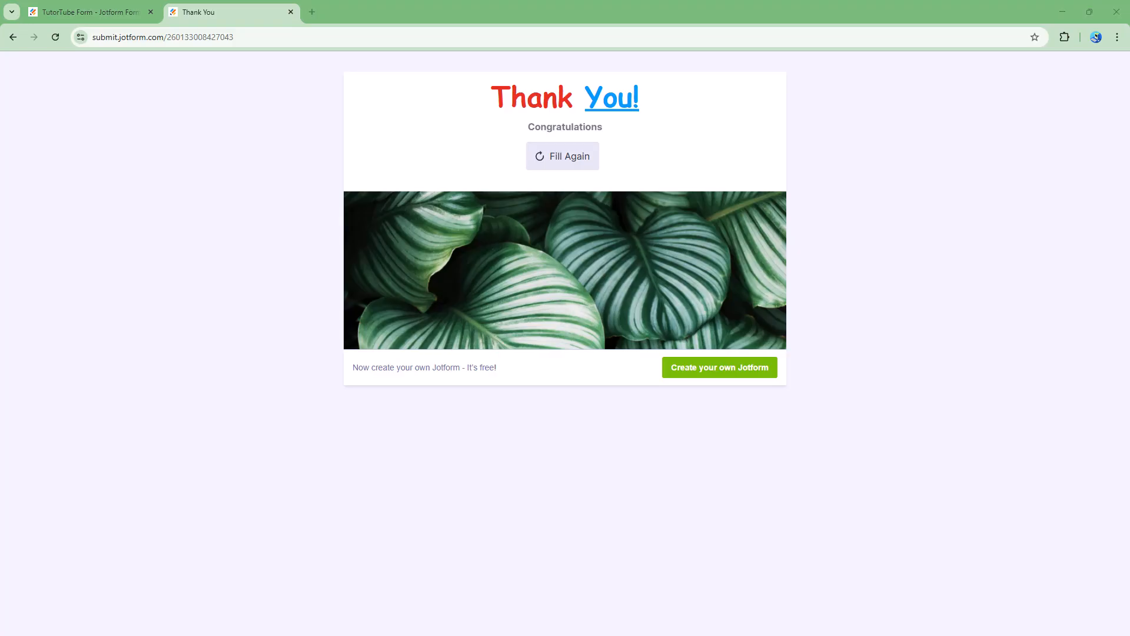
pyautogui.moveTo(1129, 224); pyautogui.dragTo(420, 99)
# - Maximize Gmail and open the 'We have received your response regardingTutorTube Form' email
pyautogui.click(575, 98)
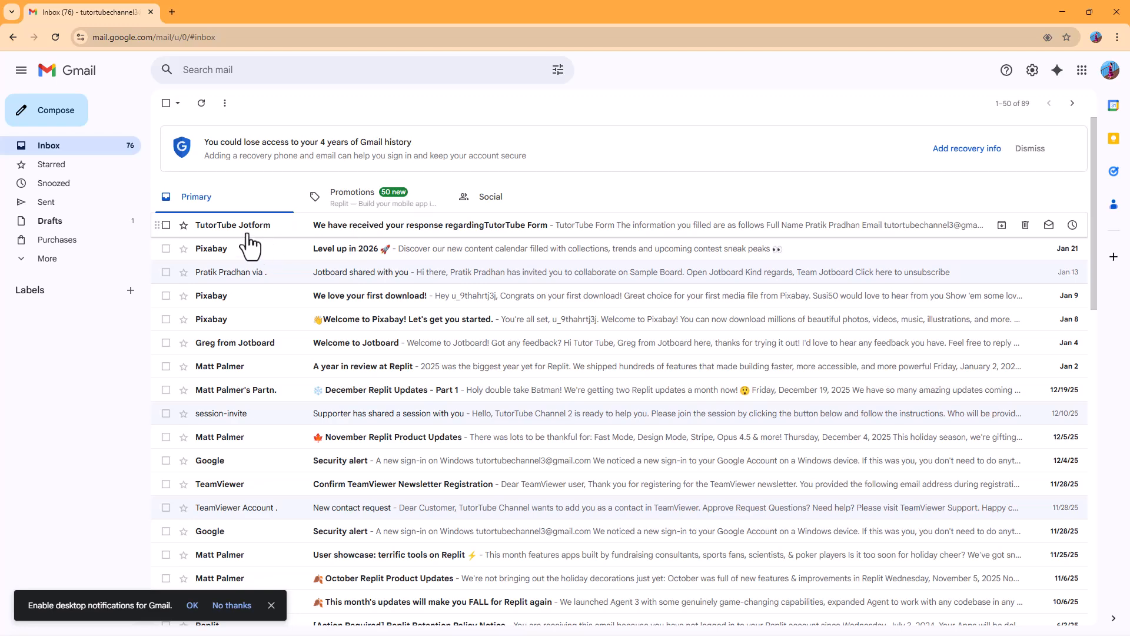
pyautogui.click(309, 231)
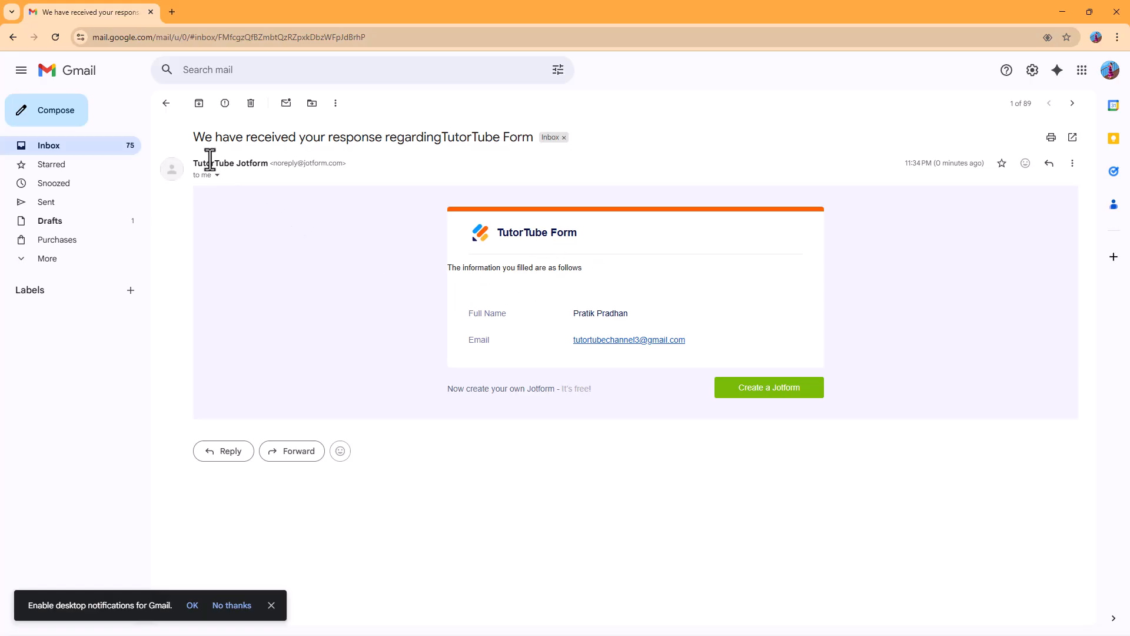
pyautogui.moveTo(246, 160)
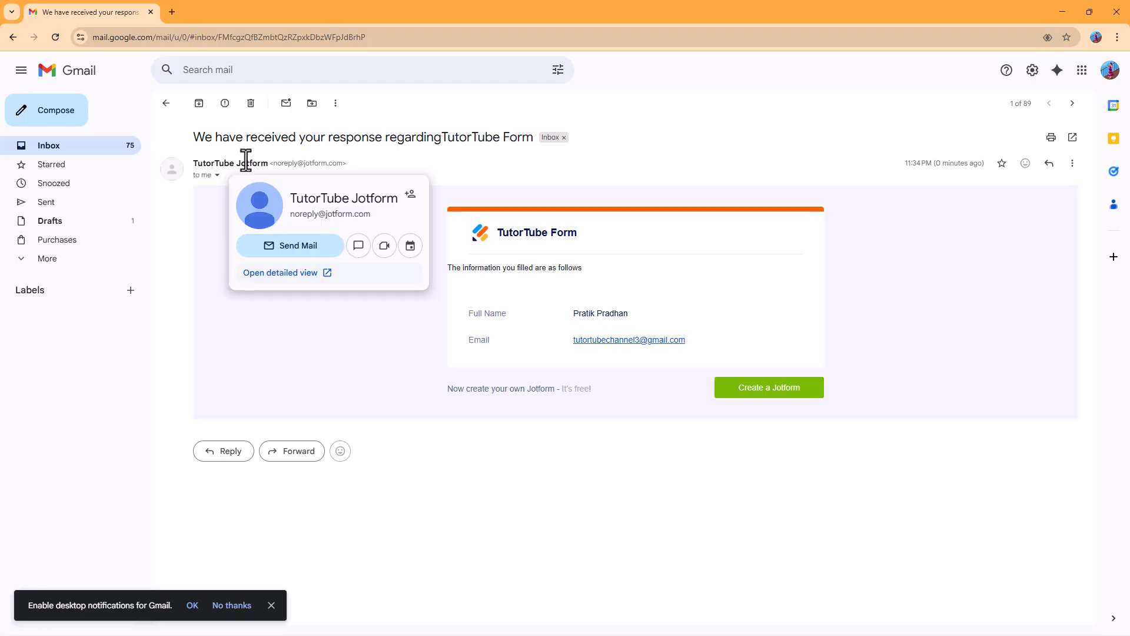